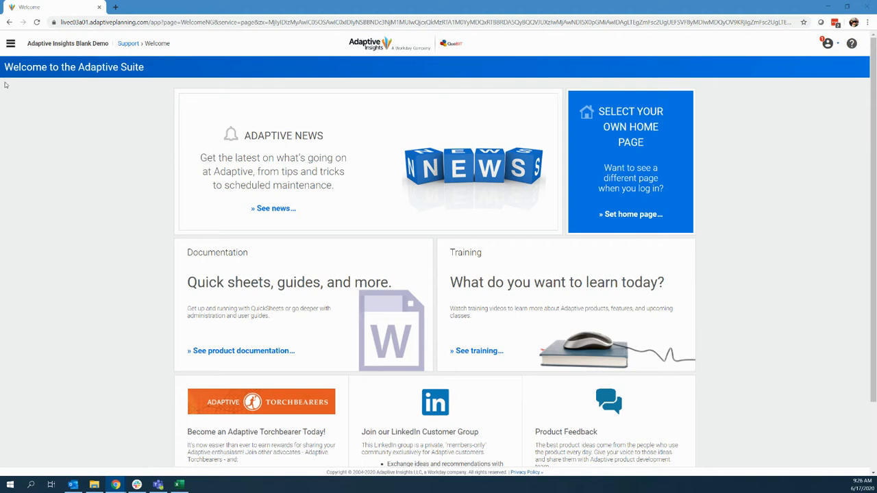
- Grant the Configure Calendar permission to the Administrative role and submit the role changes
{"action": "left_click", "coordinate": [11, 45]}
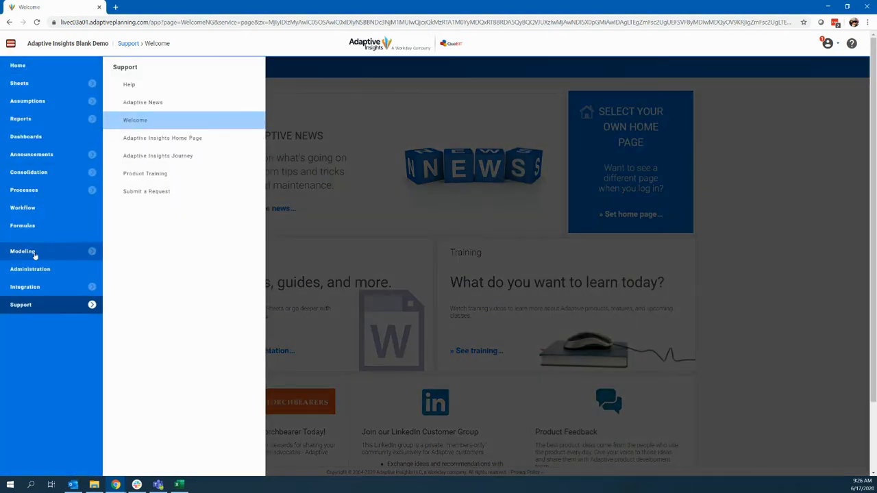
{"action": "left_click", "coordinate": [31, 274]}
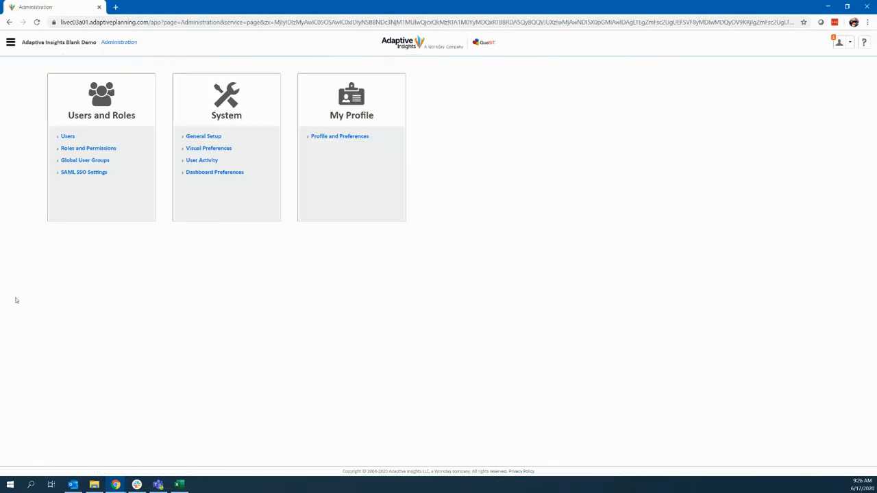
{"action": "left_click", "coordinate": [96, 149]}
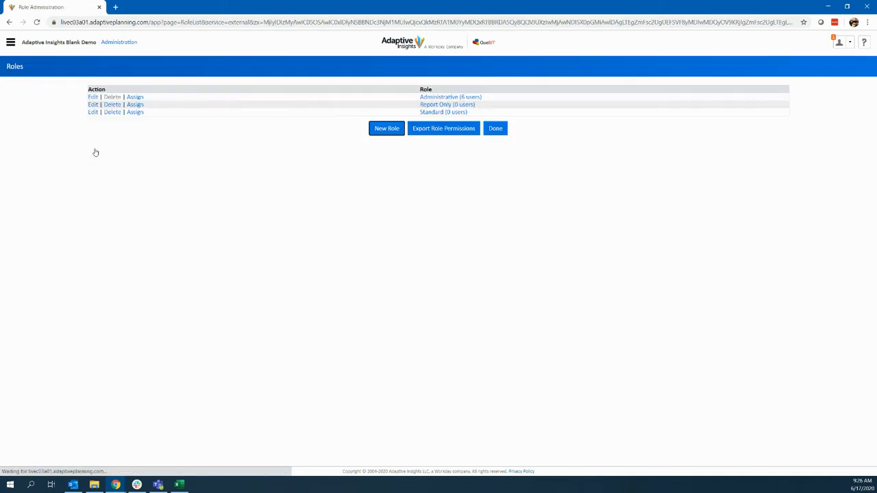
{"action": "left_click", "coordinate": [93, 97]}
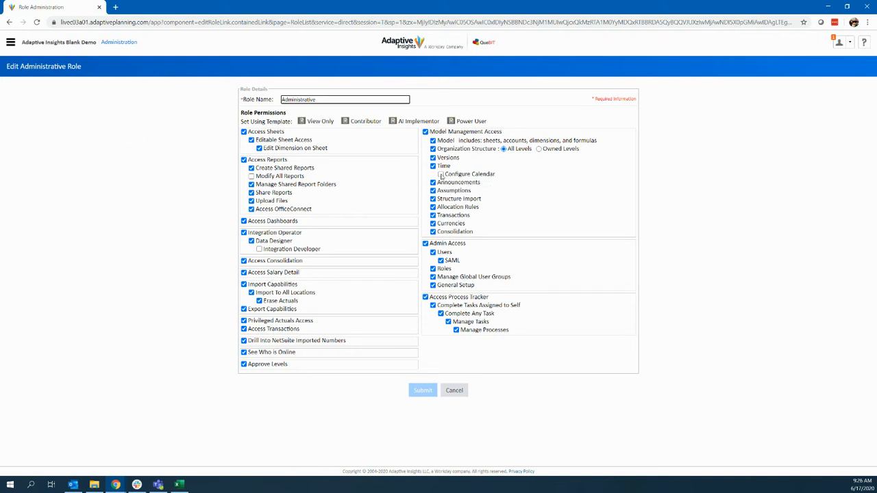
{"action": "left_click", "coordinate": [442, 175]}
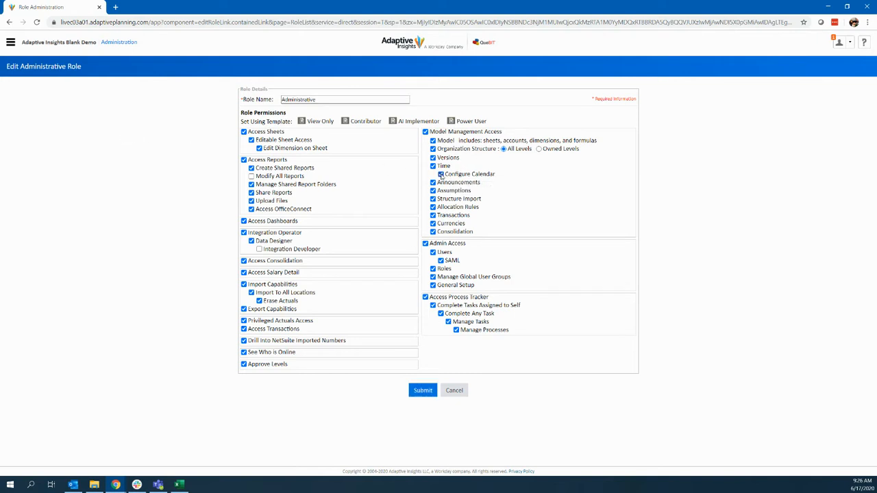
{"action": "left_click", "coordinate": [423, 391]}
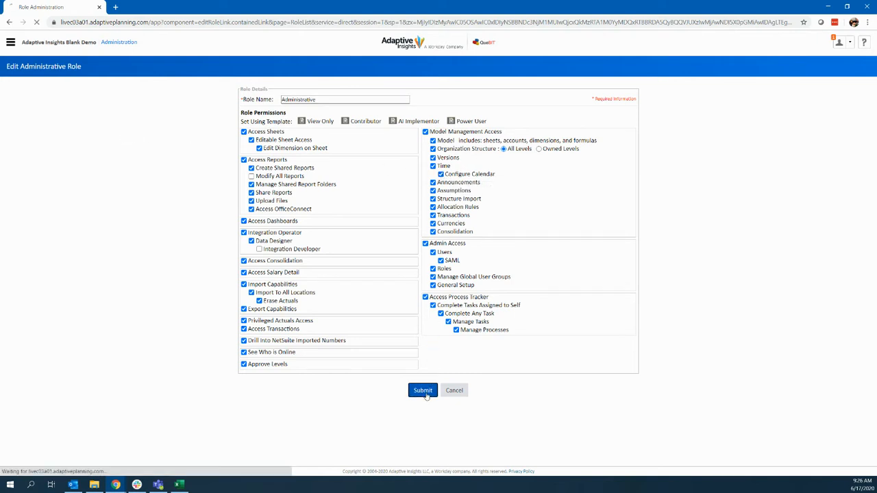
- Open the Time page under model management and download the template for importing the time structure
{"action": "left_click", "coordinate": [10, 44]}
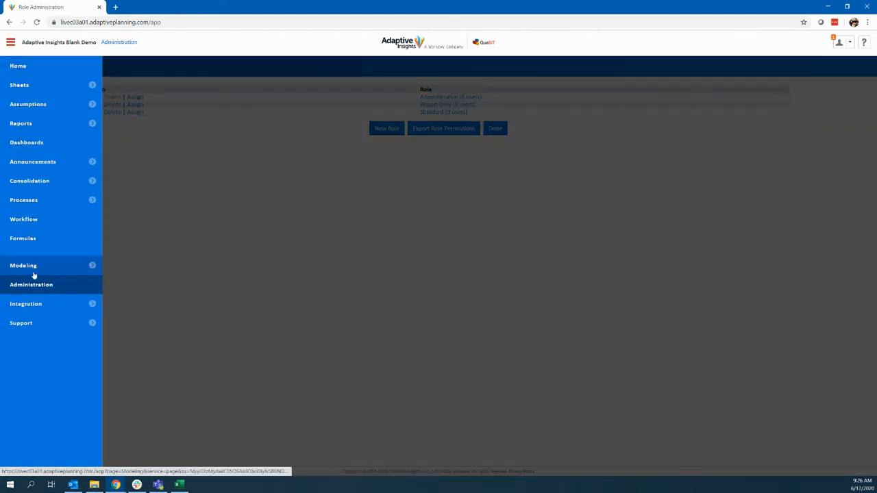
{"action": "left_click", "coordinate": [34, 273]}
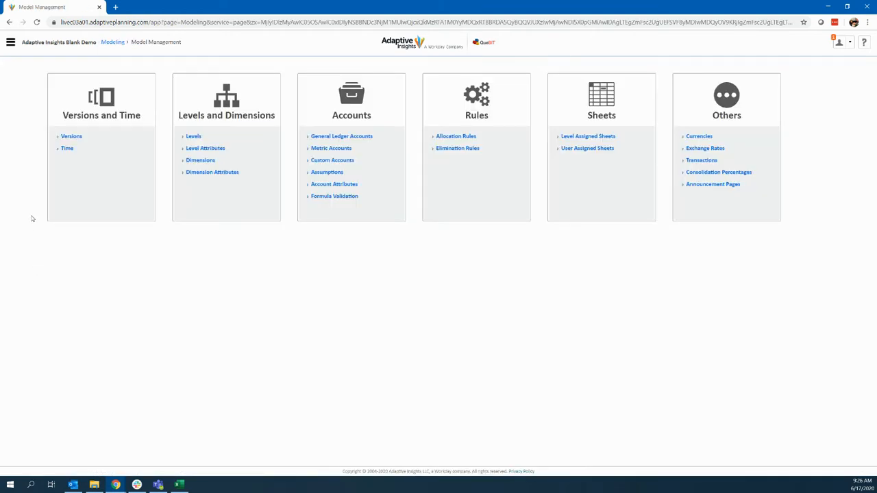
{"action": "left_click", "coordinate": [67, 149]}
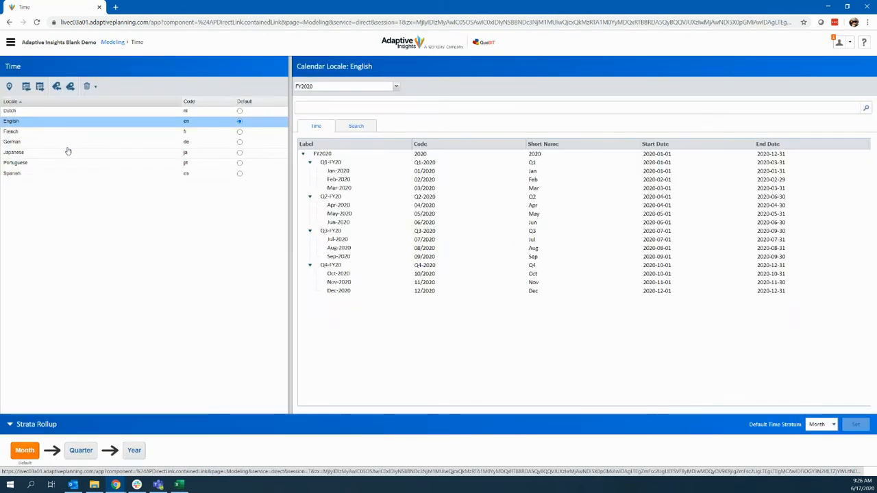
{"action": "left_click", "coordinate": [25, 87]}
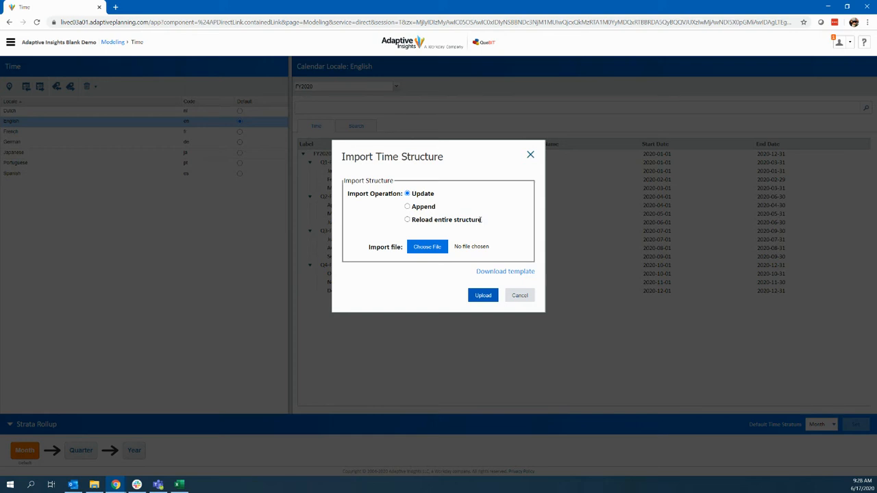
{"action": "left_click", "coordinate": [514, 272]}
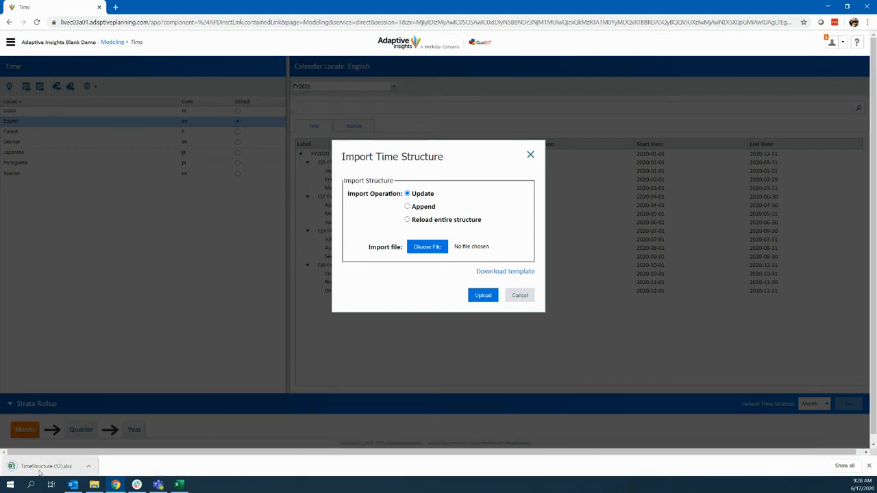
- Open the downloaded TimeStructure template in Excel, show the EN locale sheet and enable editing
{"action": "left_click", "coordinate": [41, 467]}
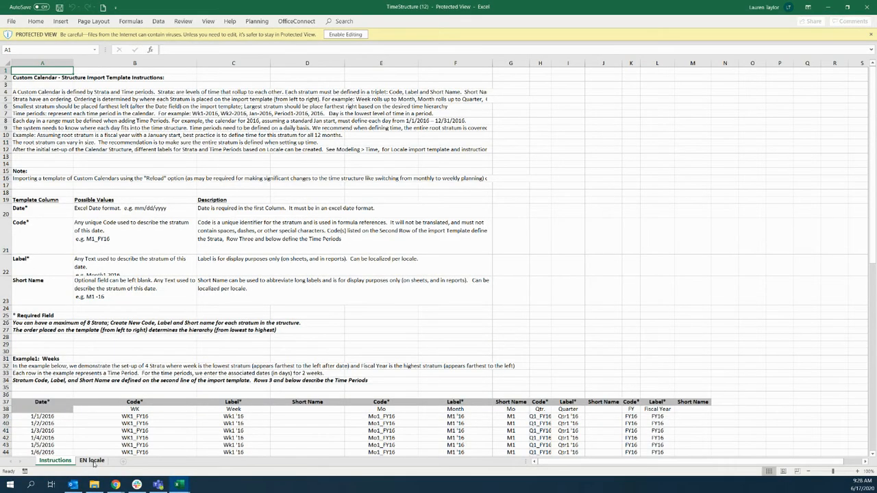
{"action": "left_click", "coordinate": [92, 461]}
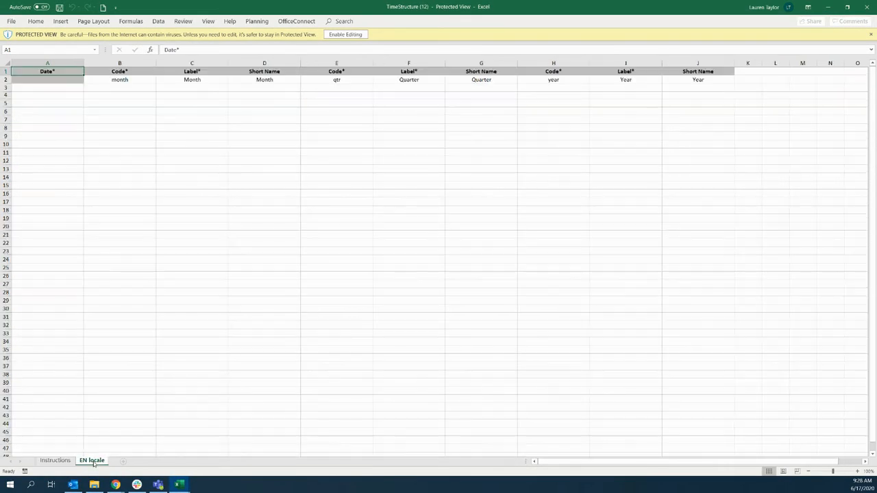
{"action": "left_click", "coordinate": [345, 34]}
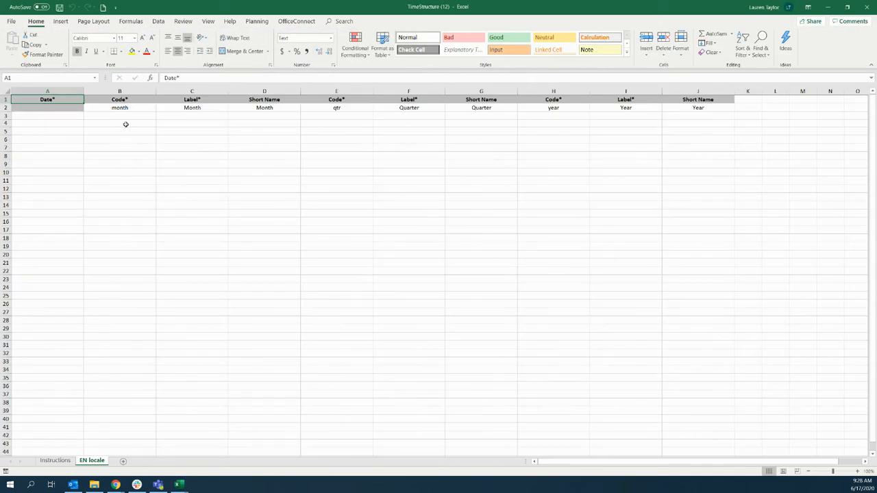
- Insert three columns before the month columns and copy the month stratum's two header rows into them, starting at B1
{"action": "left_click_drag", "start_coordinate": [119, 91], "coordinate": [270, 86]}
{"action": "right_click", "coordinate": [244, 150]}
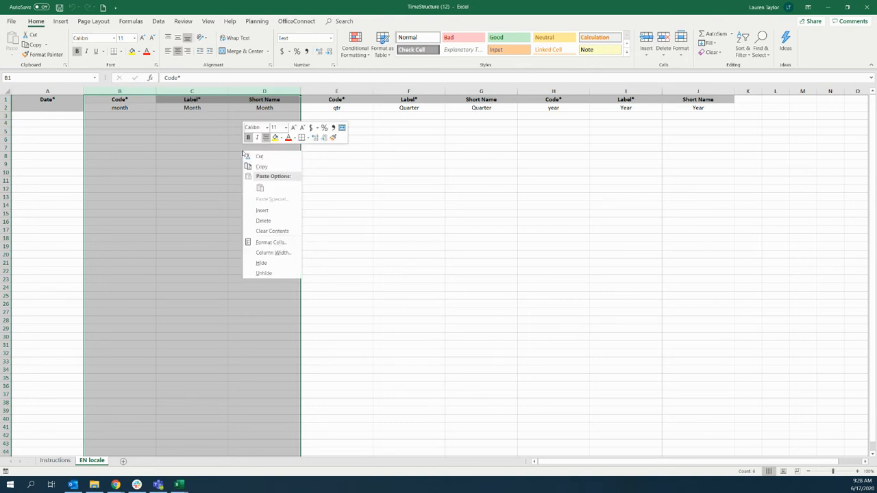
{"action": "left_click", "coordinate": [267, 214]}
{"action": "left_click_drag", "start_coordinate": [337, 100], "coordinate": [458, 106]}
{"action": "key", "text": "ctrl+c"}
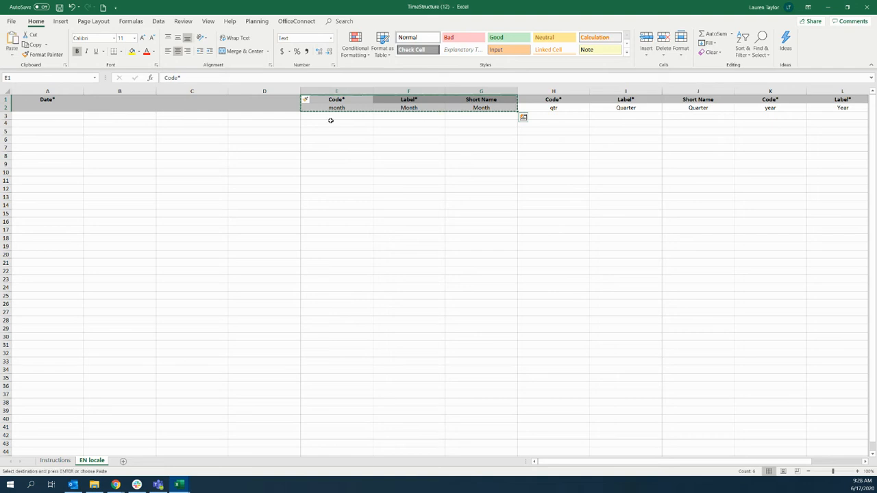
{"action": "left_click", "coordinate": [145, 101]}
{"action": "key", "text": "ctrl+v"}
- Define the new lowest stratum by entering week as its code, label and short name in B2:D2
{"action": "left_click", "coordinate": [138, 108]}
{"action": "type", "text": "week"}
{"action": "key", "text": "Tab"}
{"action": "type", "text": "week"}
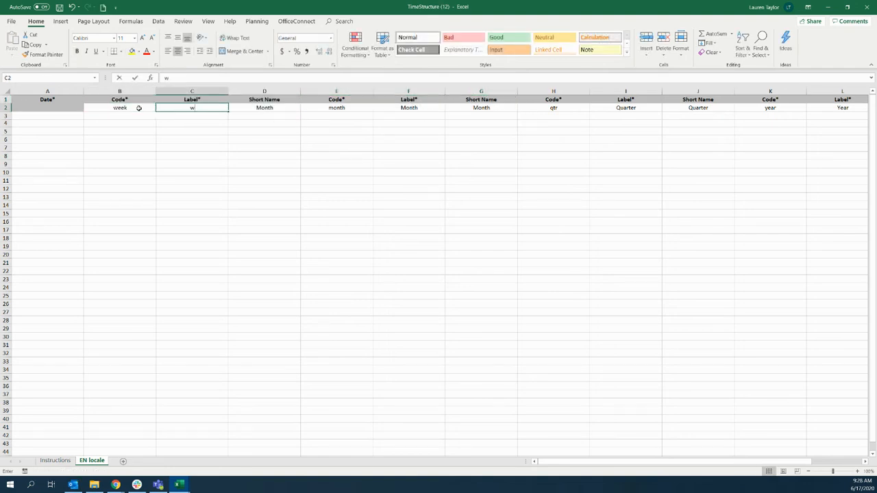
{"action": "key", "text": "Tab"}
{"action": "type", "text": "week"}
{"action": "key", "text": "Return"}
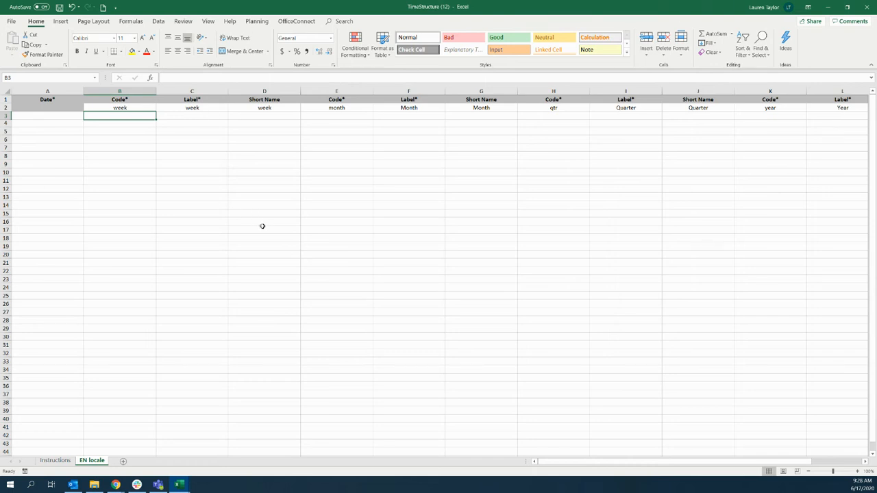
- Examine the filled-in TimeStructure workbook in Excel and return to the Import Time Structure dialog in Chrome
{"action": "left_click", "coordinate": [181, 486]}
{"action": "left_click", "coordinate": [132, 449]}
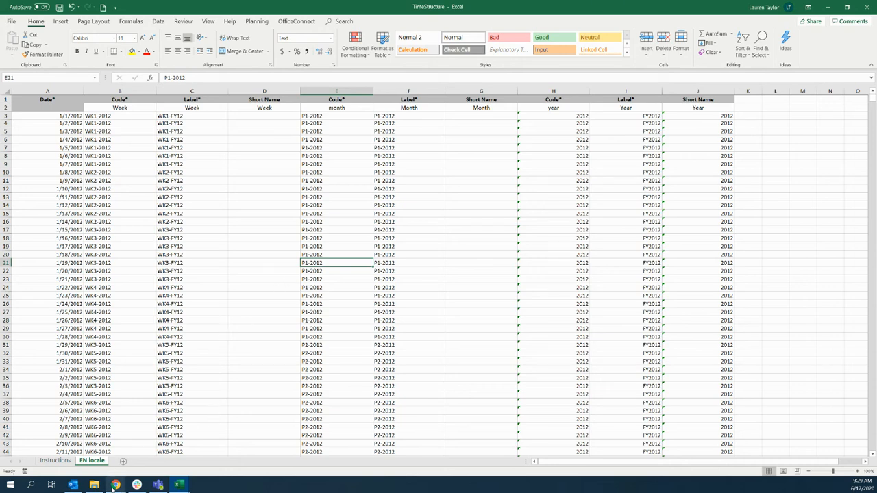
{"action": "mouse_move", "coordinate": [125, 478]}
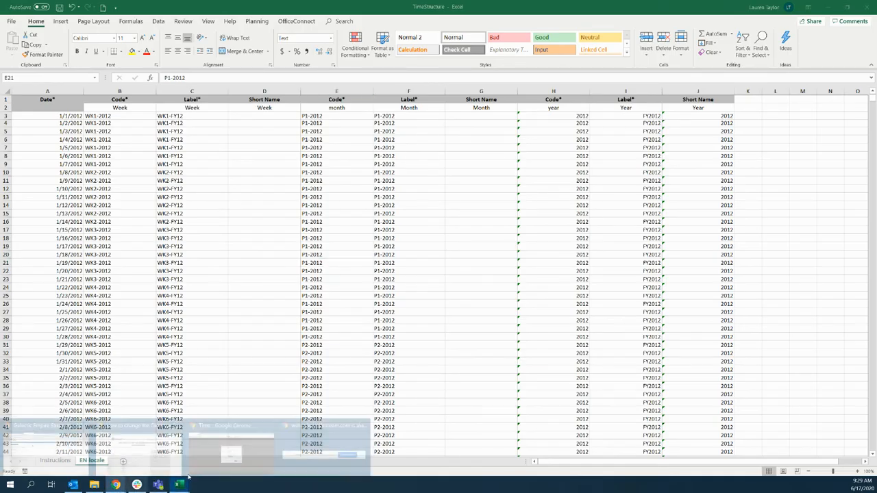
{"action": "left_click", "coordinate": [234, 458]}
- Upload the prepared time structure file with the Reload entire structure operation, acknowledging that all data will be erased
{"action": "left_click", "coordinate": [407, 220]}
{"action": "left_click", "coordinate": [432, 251]}
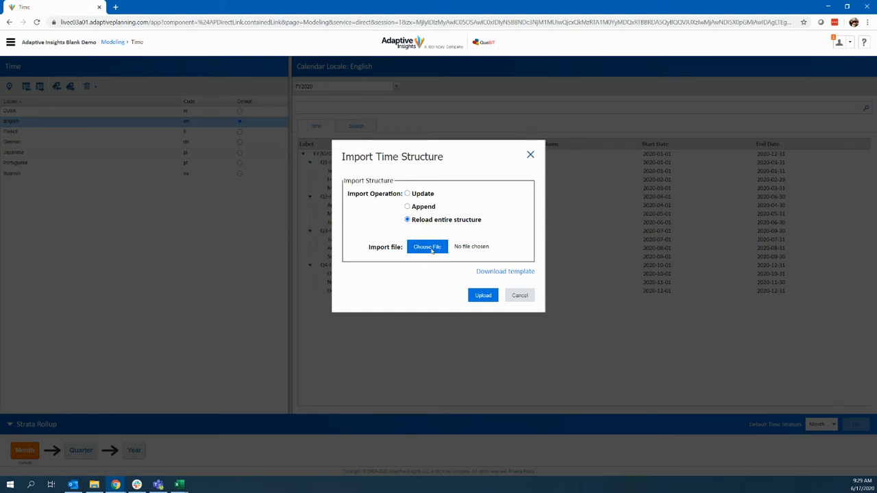
{"action": "left_click", "coordinate": [192, 98]}
{"action": "left_click", "coordinate": [253, 220]}
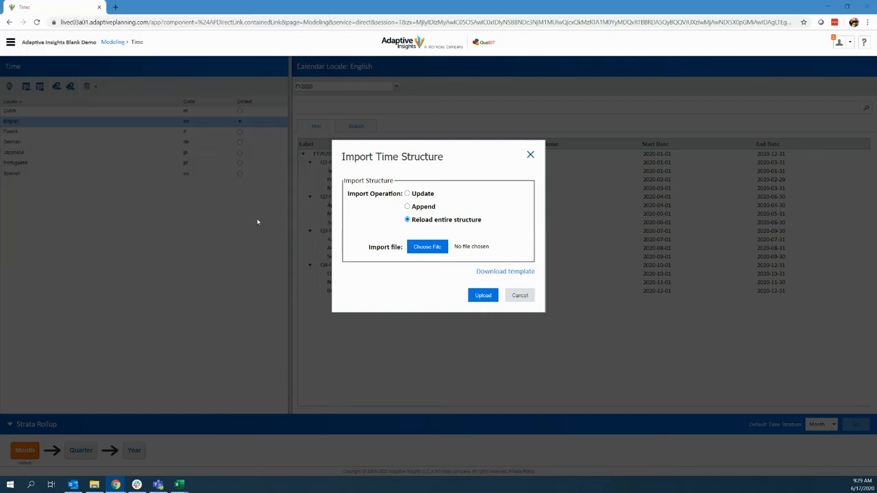
{"action": "left_click", "coordinate": [483, 297]}
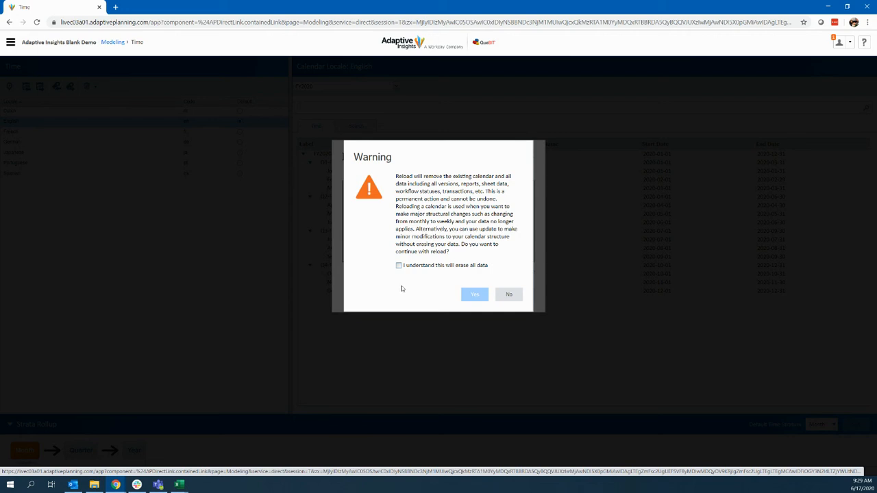
{"action": "left_click", "coordinate": [398, 266]}
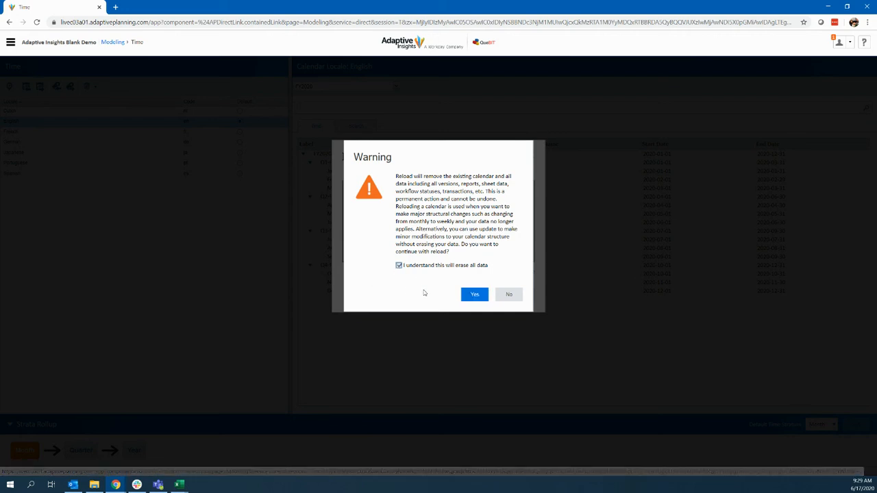
{"action": "left_click", "coordinate": [470, 296]}
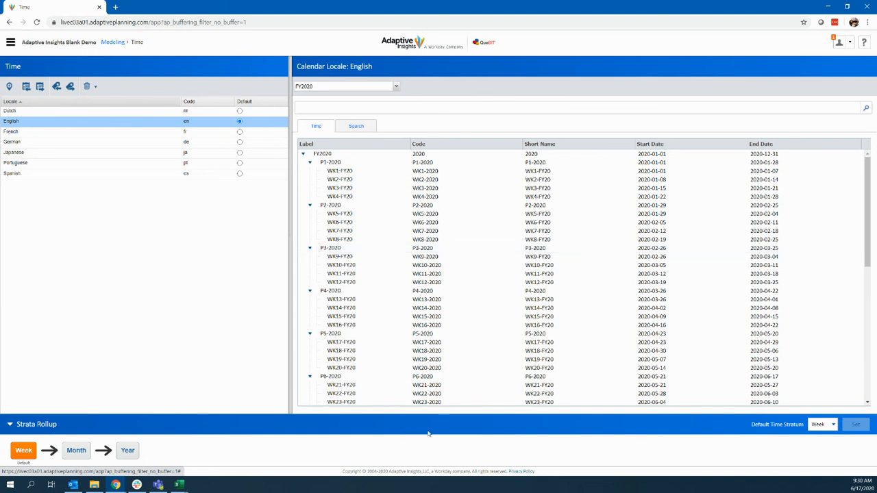
- Set the default time stratum to Month
{"action": "left_click", "coordinate": [834, 429]}
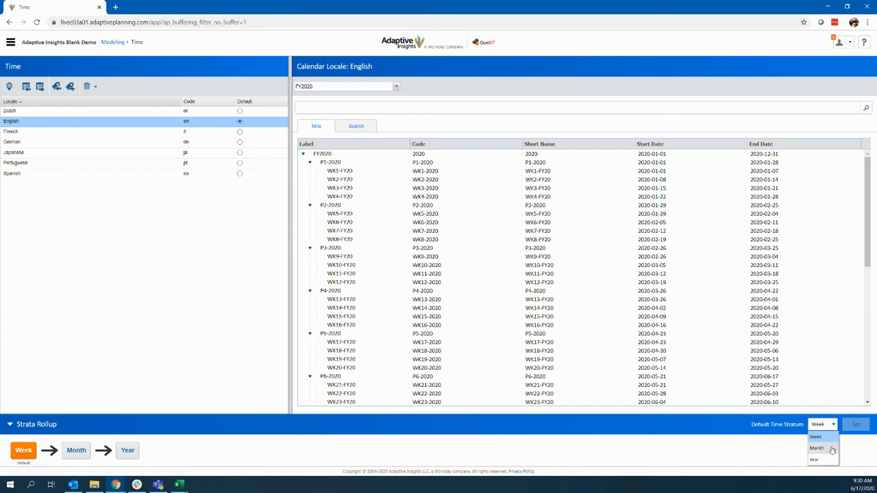
{"action": "left_click", "coordinate": [832, 449]}
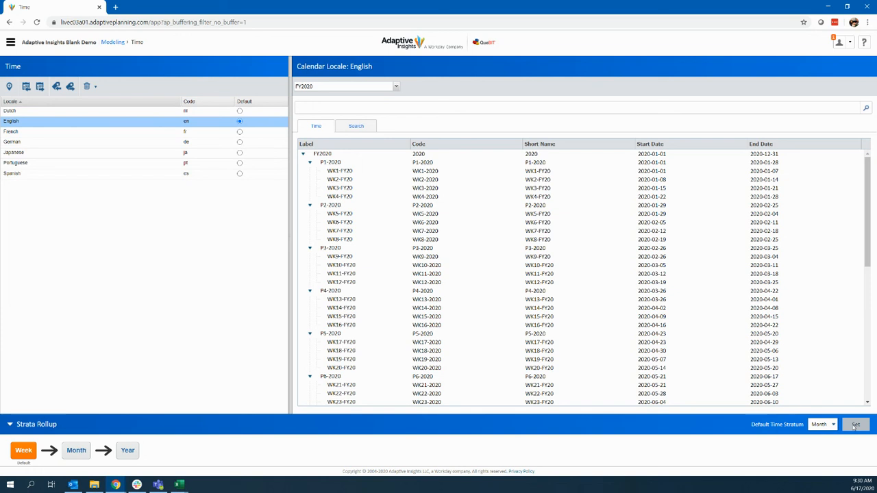
{"action": "left_click", "coordinate": [856, 425]}
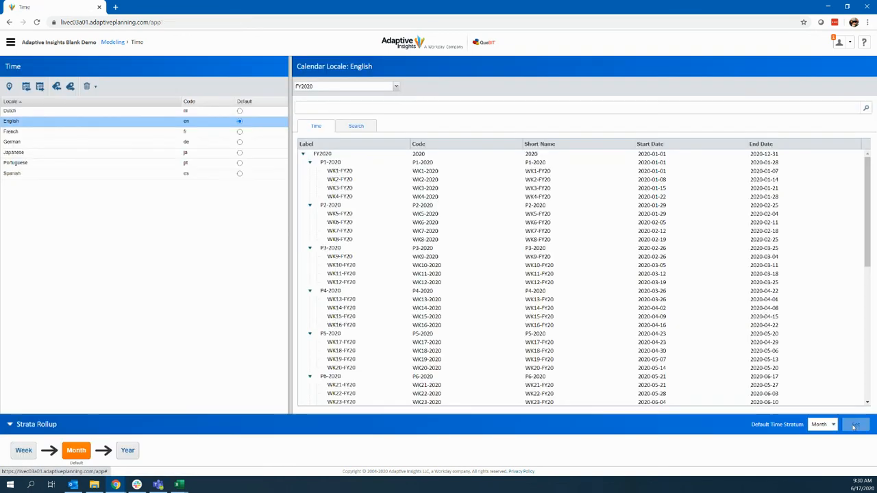